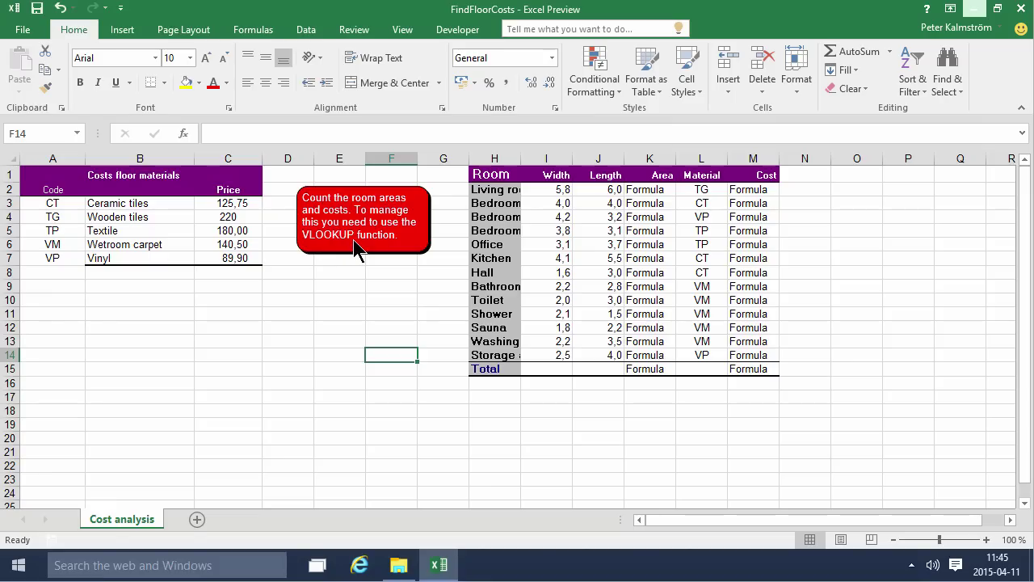
# Step: Auto-fit the width of the Room column H so the full room names show
pyautogui.click(529, 218)
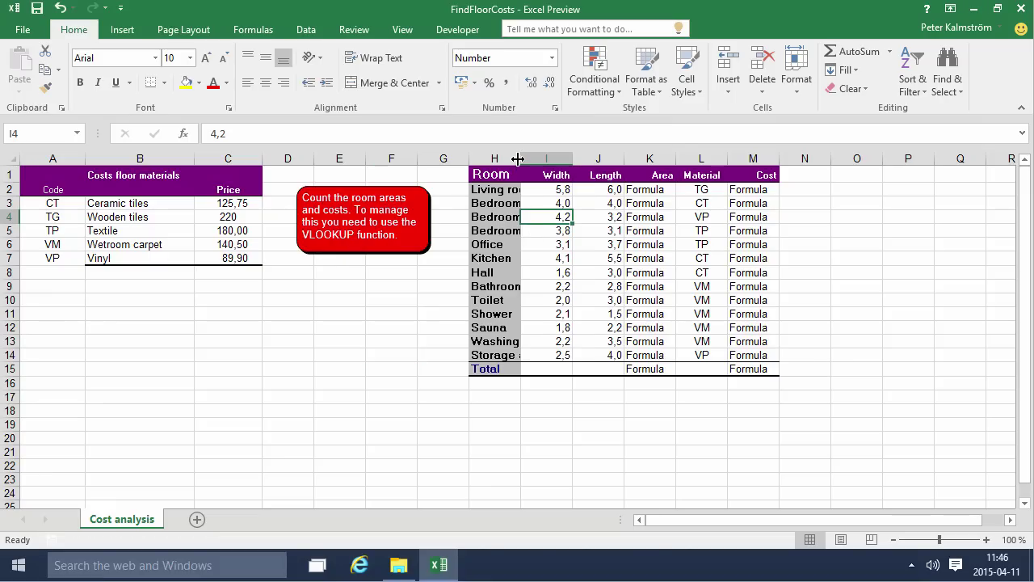
pyautogui.doubleClick(518, 156)
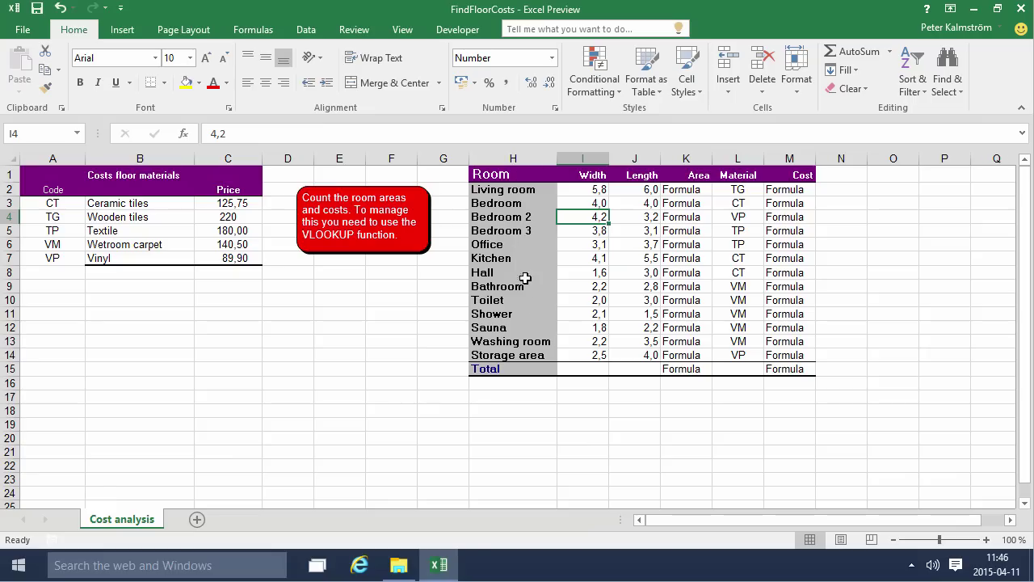
# Step: Examine the rooms' material codes in column L and the matching codes, materials and prices in A3:C7, including the codes' sort order
pyautogui.click(732, 190)
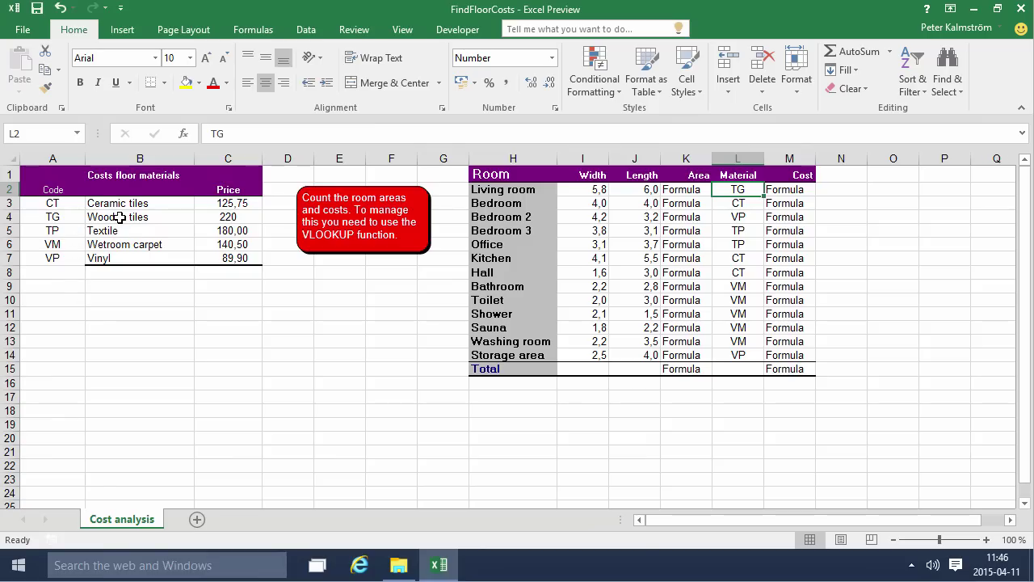
pyautogui.click(738, 204)
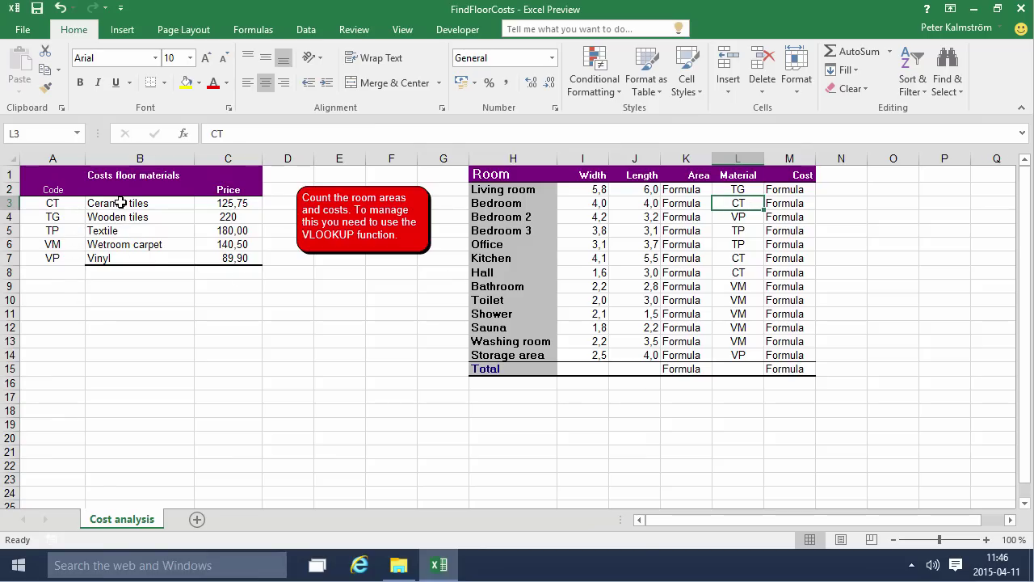
pyautogui.click(750, 219)
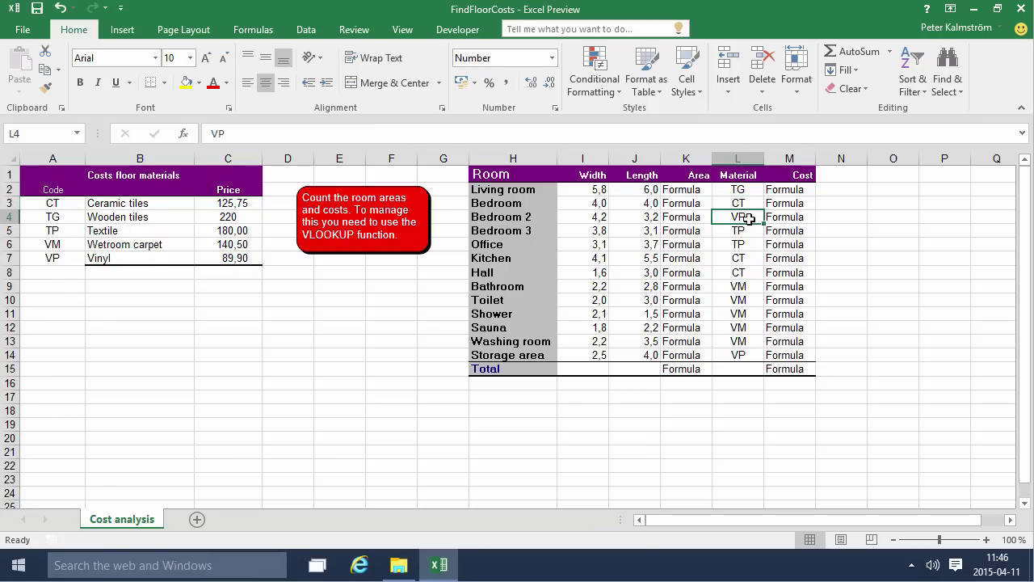
pyautogui.click(745, 192)
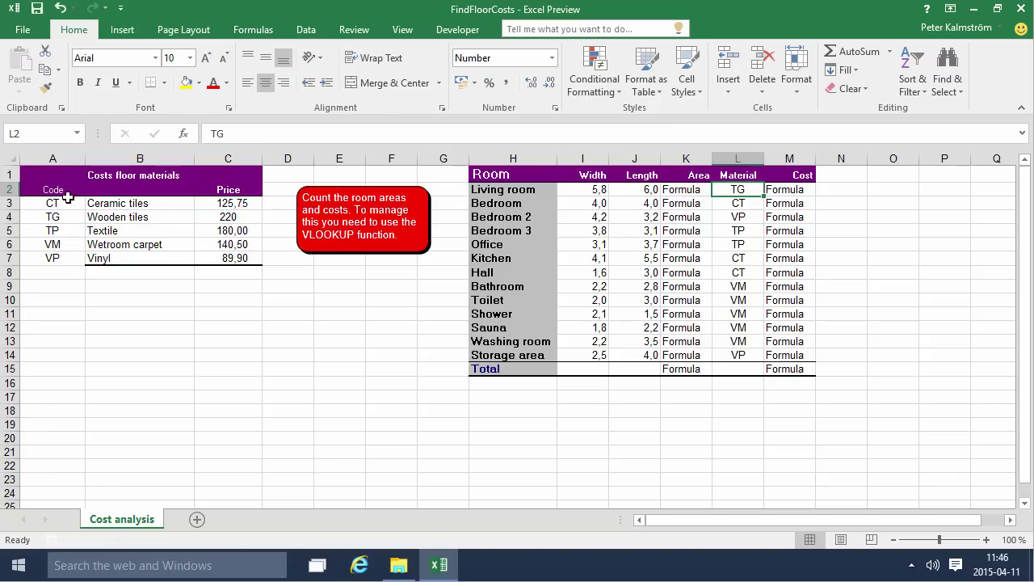
pyautogui.moveTo(64, 197); pyautogui.dragTo(222, 256)
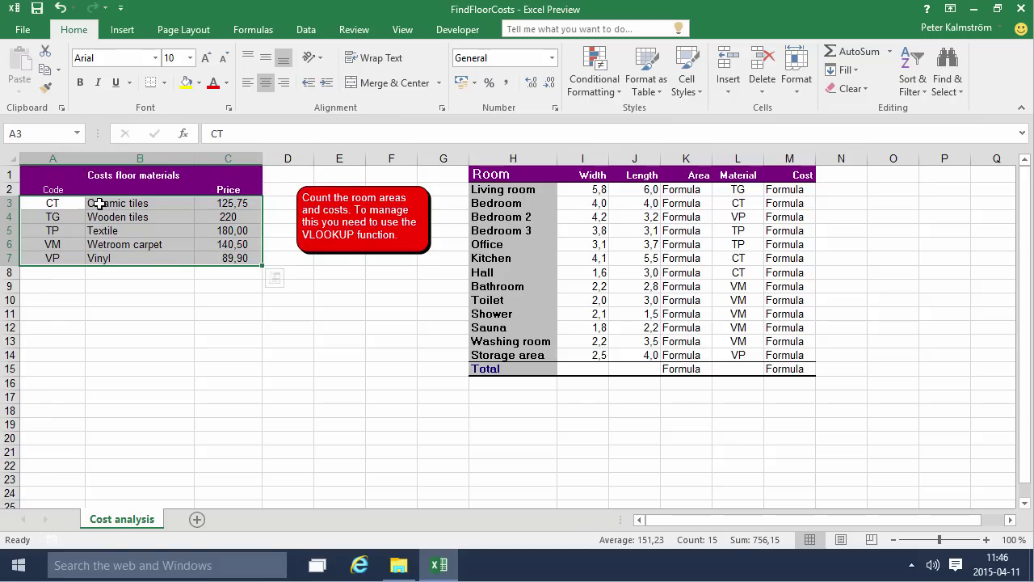
pyautogui.click(88, 203)
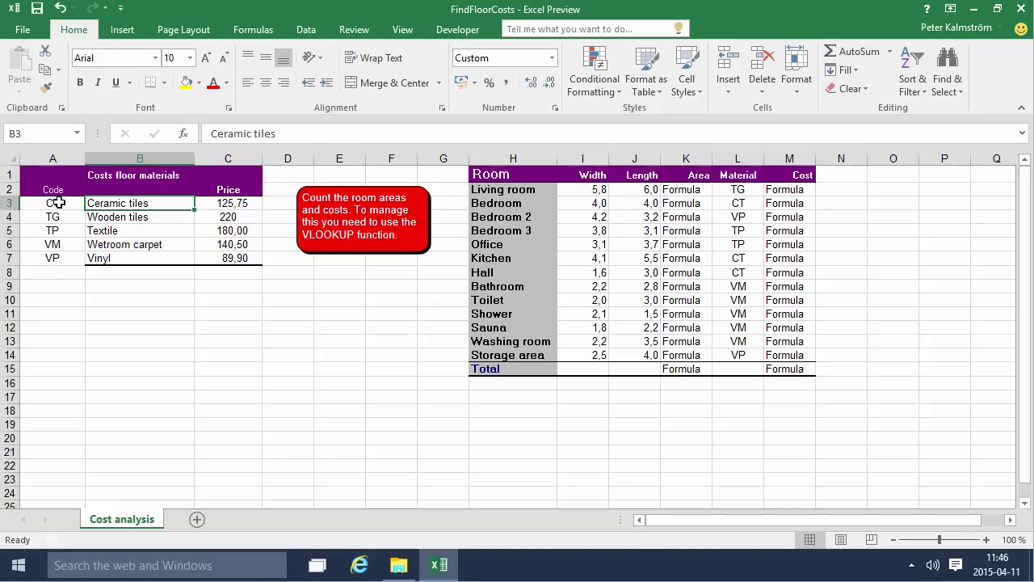
pyautogui.click(58, 203)
pyautogui.click(61, 216)
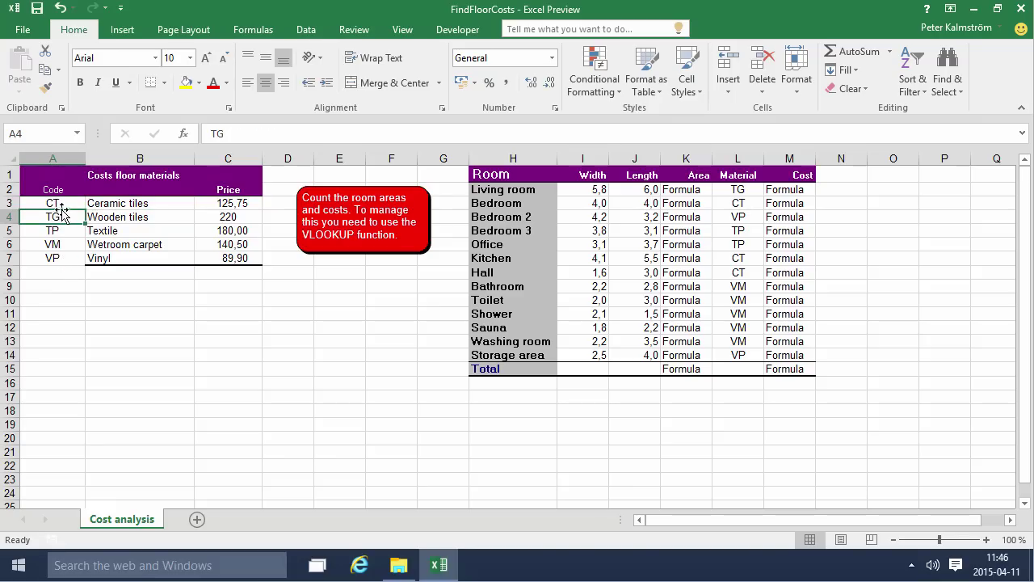
pyautogui.click(61, 206)
pyautogui.click(60, 217)
pyautogui.click(60, 231)
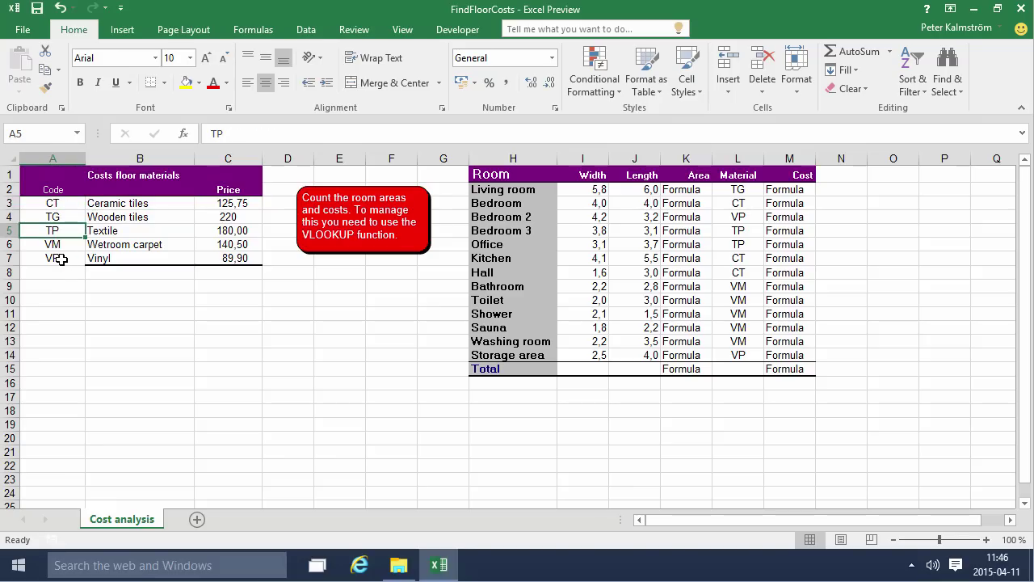
pyautogui.click(61, 258)
pyautogui.click(59, 203)
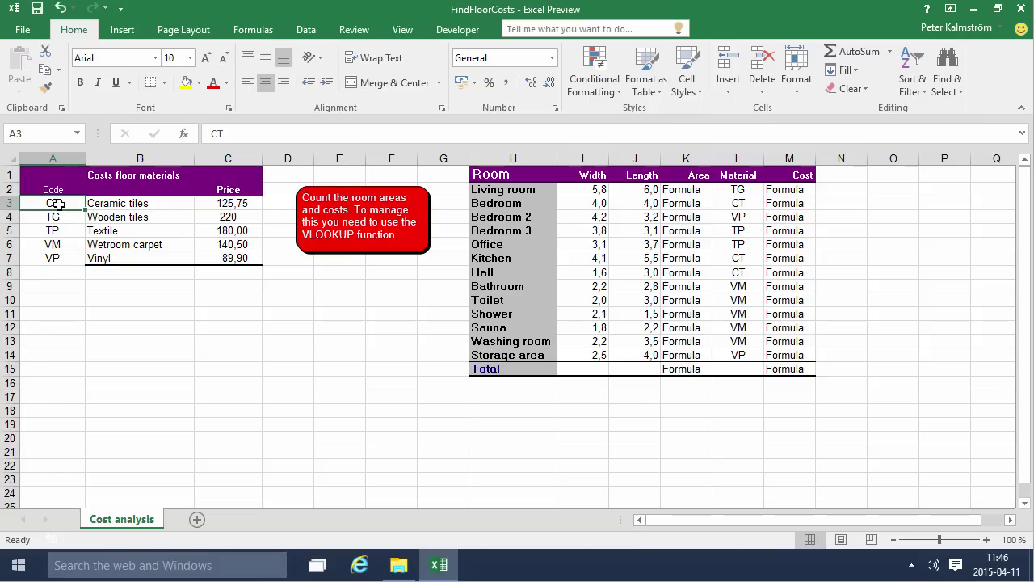
pyautogui.click(59, 218)
pyautogui.click(58, 203)
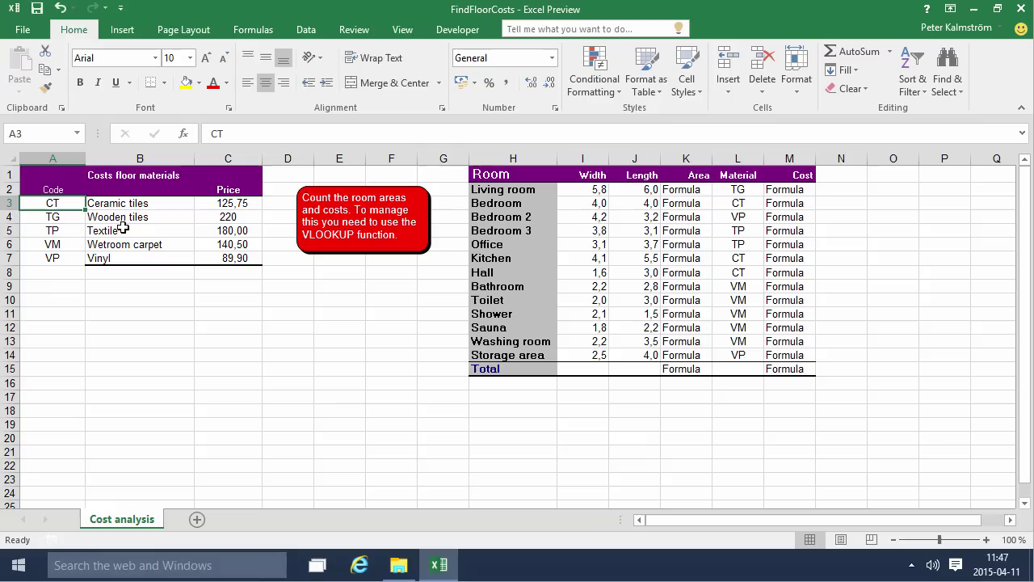
# Step: Start a function in the Living room's Cost cell M2 and select VLOOKUP from the Lookup & Reference category
pyautogui.click(790, 191)
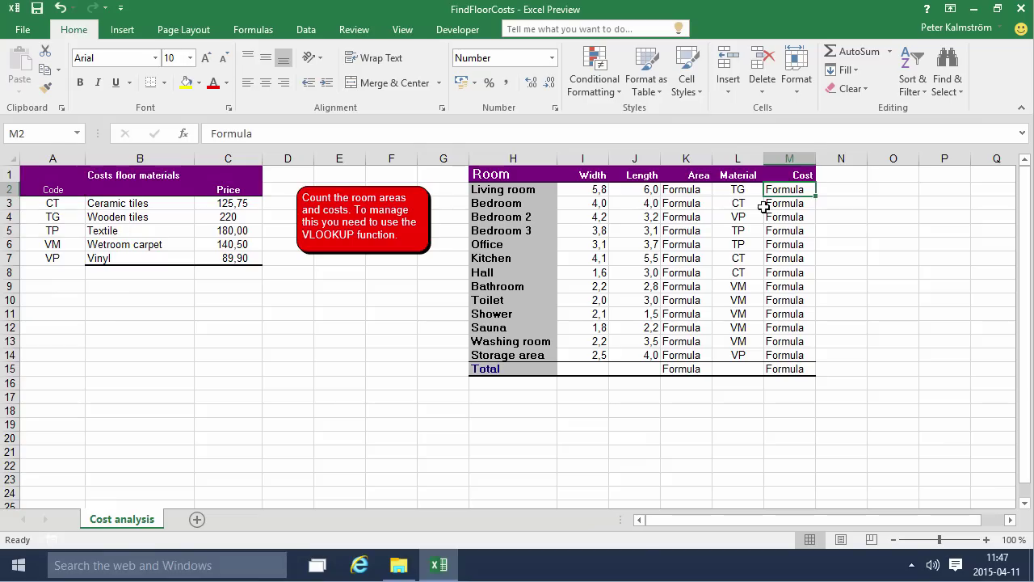
pyautogui.click(186, 136)
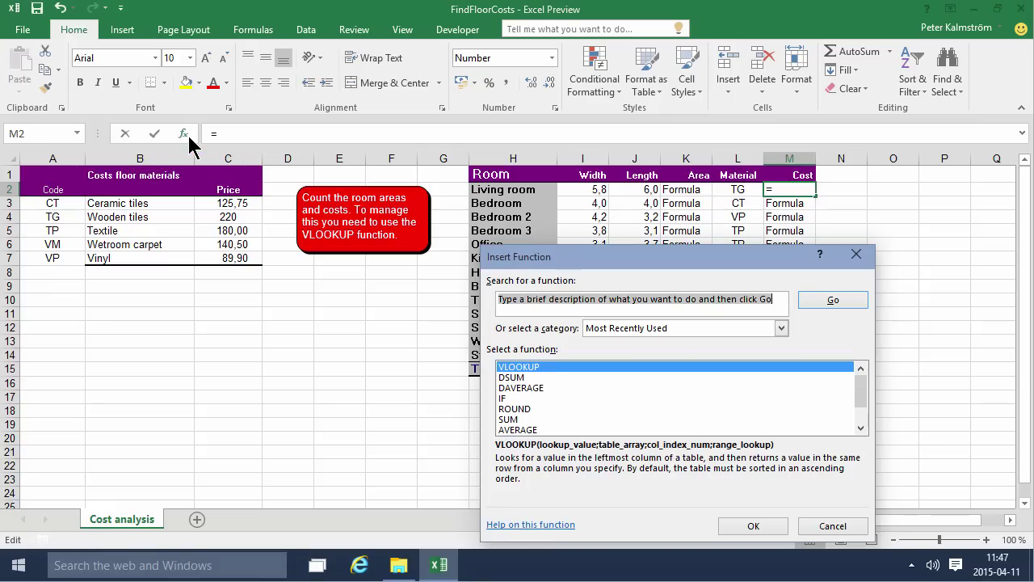
pyautogui.click(779, 328)
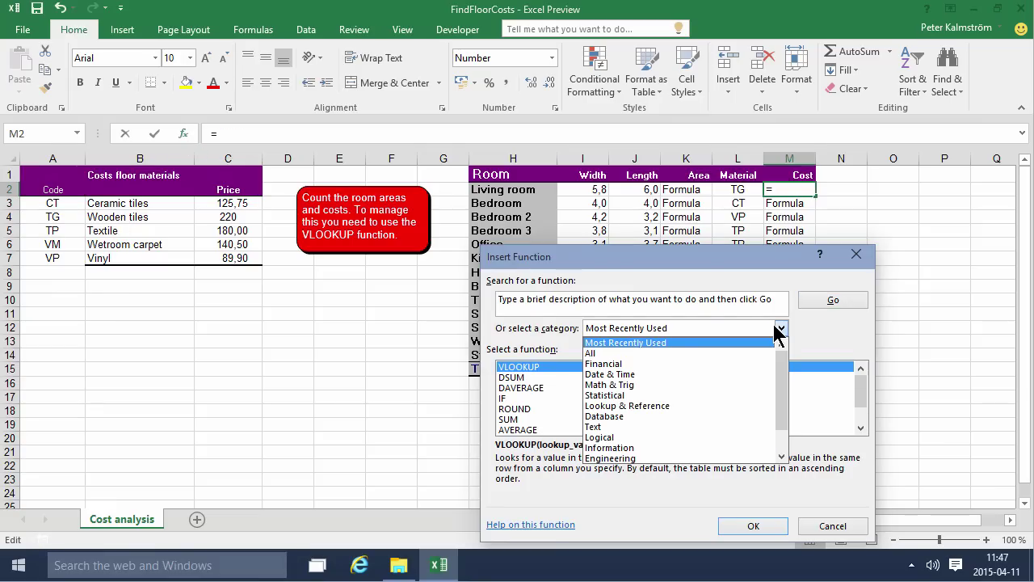
pyautogui.click(668, 353)
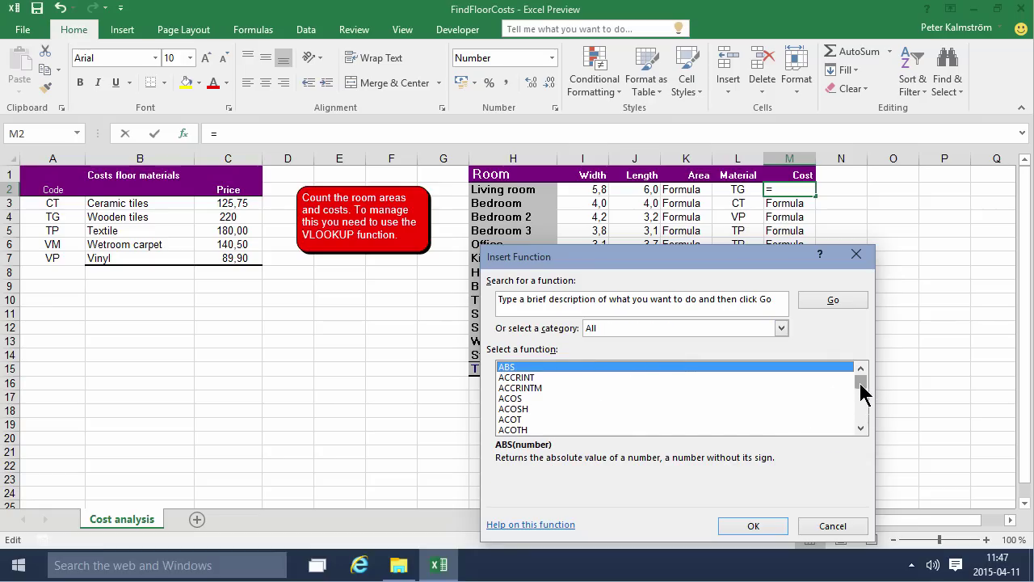
pyautogui.moveTo(860, 387)
pyautogui.mouseDown()
pyautogui.moveTo(861, 412)
pyautogui.moveTo(860, 373)
pyautogui.mouseUp()
pyautogui.click(781, 328)
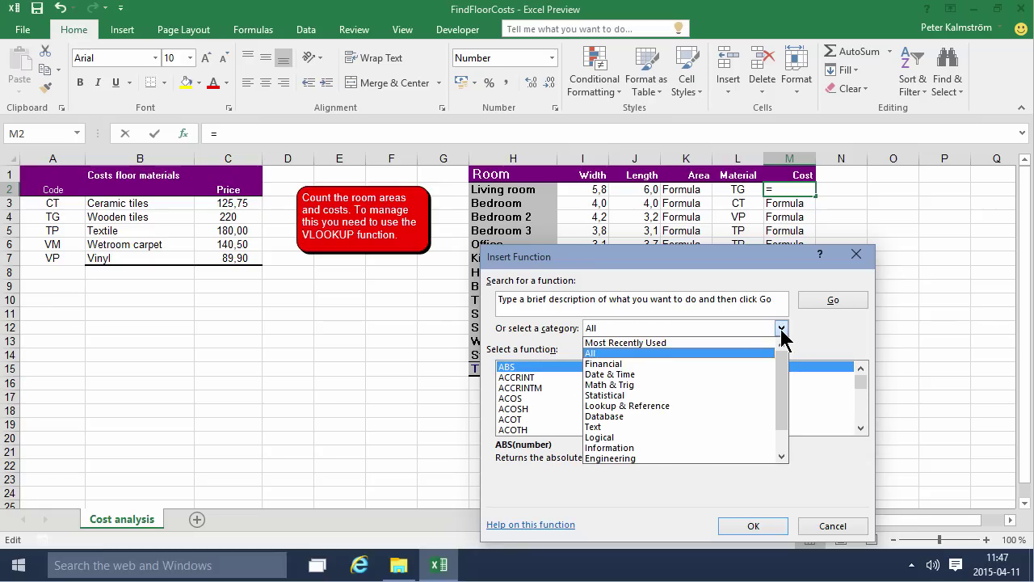
pyautogui.click(677, 405)
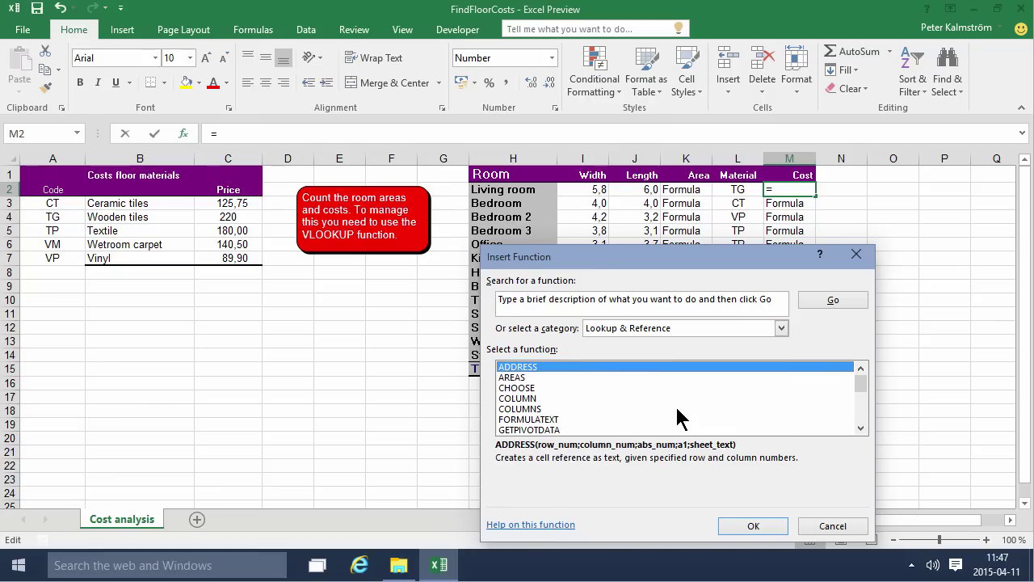
pyautogui.click(861, 408)
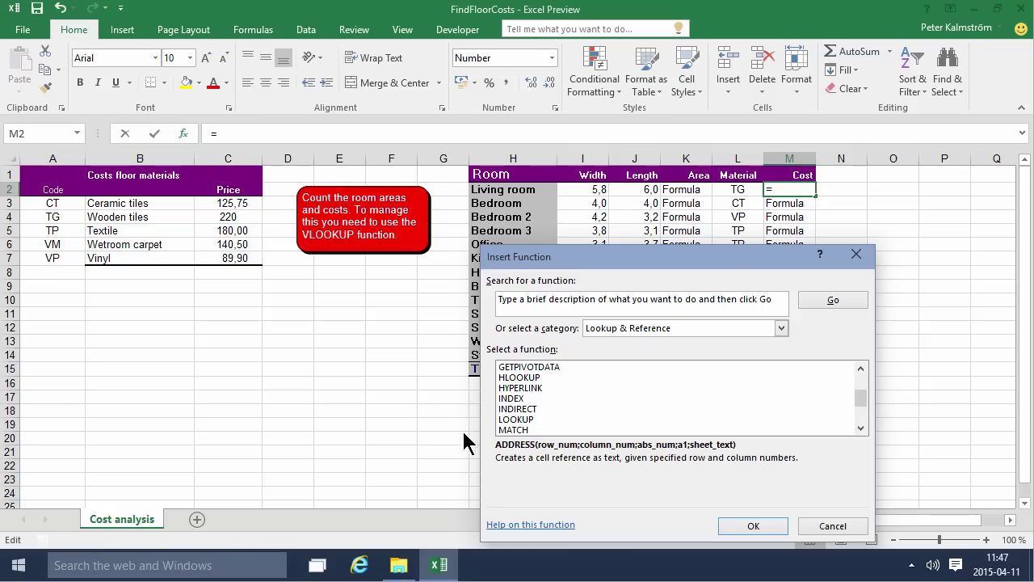
pyautogui.click(515, 419)
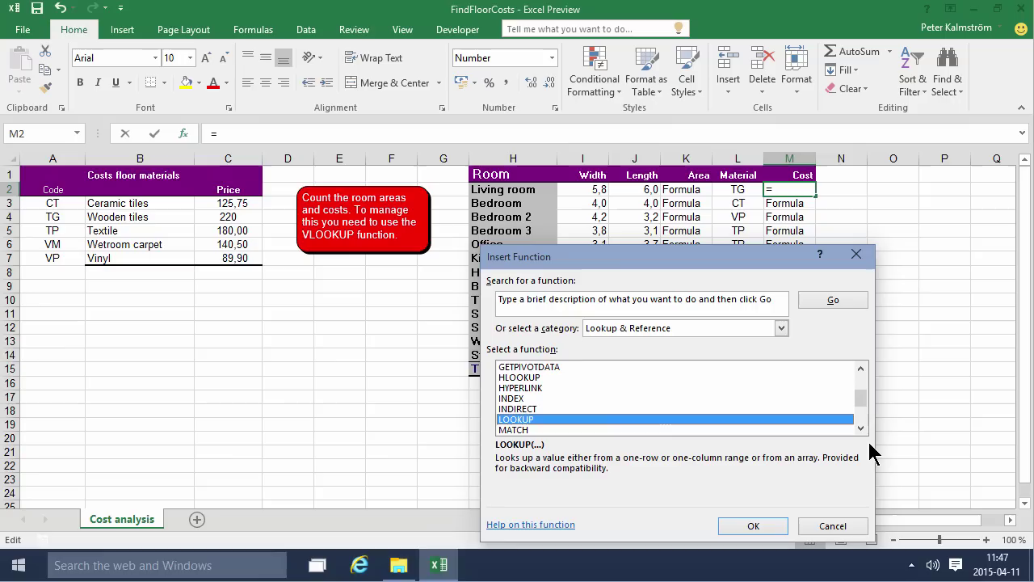
pyautogui.moveTo(861, 397); pyautogui.dragTo(862, 415)
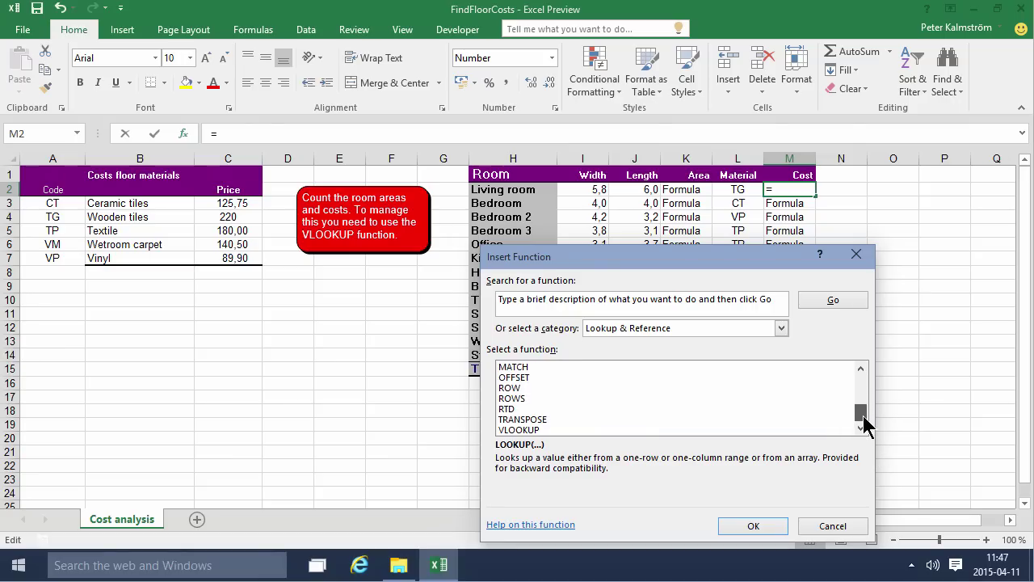
pyautogui.click(640, 429)
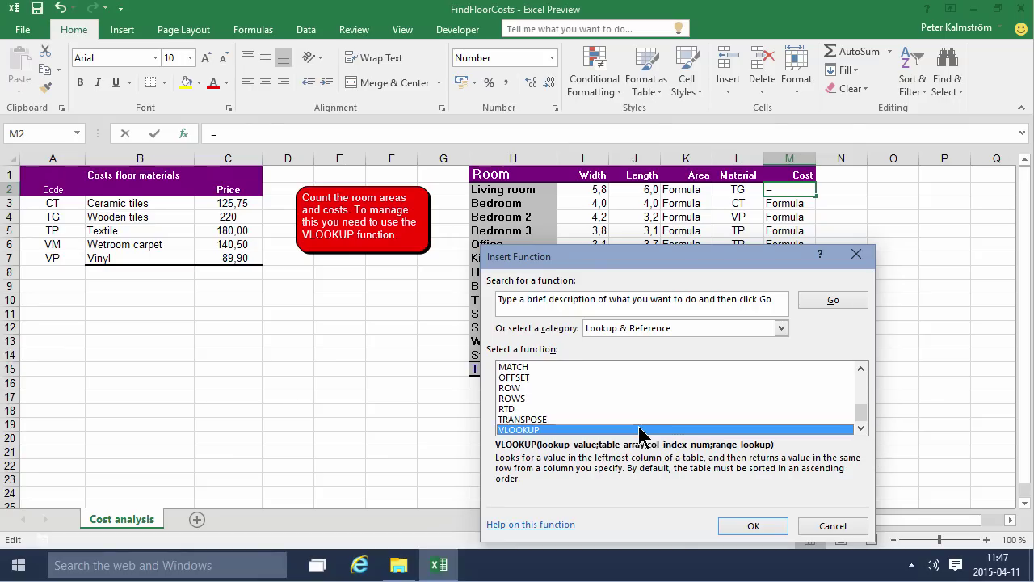
# Step: Look up HLOOKUP in the function list for comparison, and reselect VLOOKUP
pyautogui.click(860, 368)
pyautogui.click(861, 367)
pyautogui.click(861, 367)
pyautogui.click(861, 367)
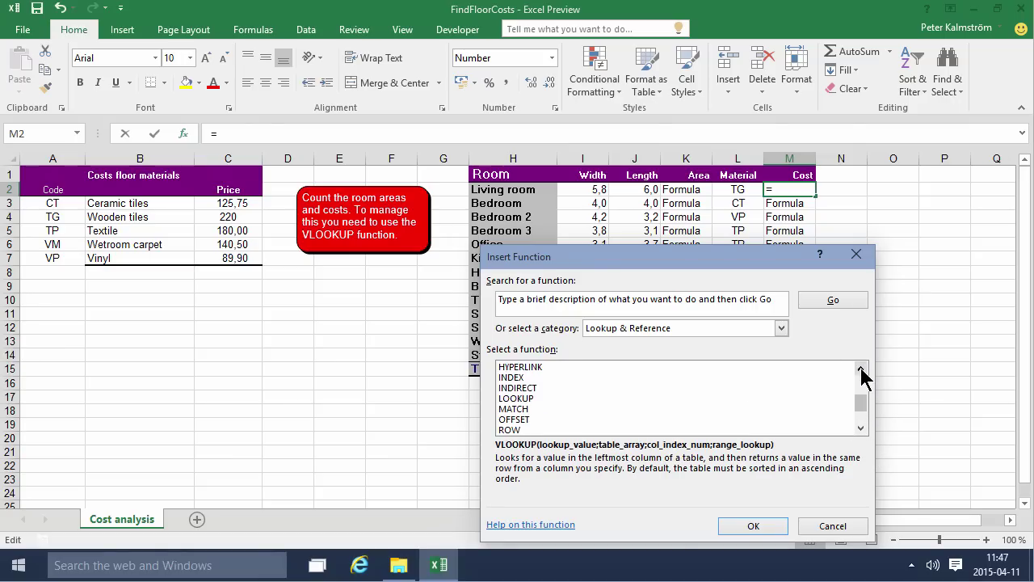
pyautogui.click(861, 367)
pyautogui.click(561, 365)
pyautogui.moveTo(861, 397); pyautogui.dragTo(859, 433)
pyautogui.click(653, 431)
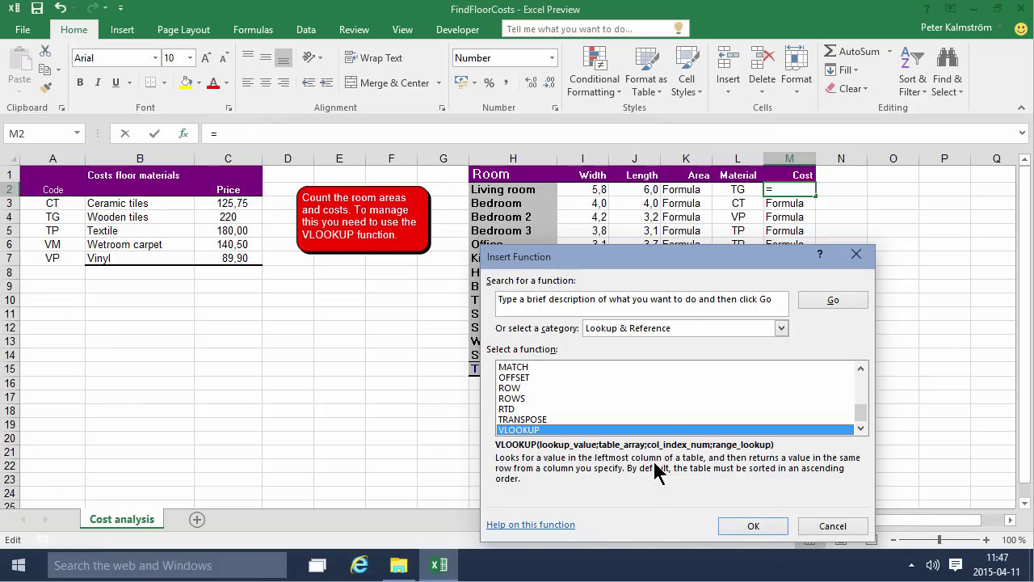
# Step: Insert VLOOKUP, review what its arguments require, and set Lookup_value to the Living room's material code in L2
pyautogui.click(755, 526)
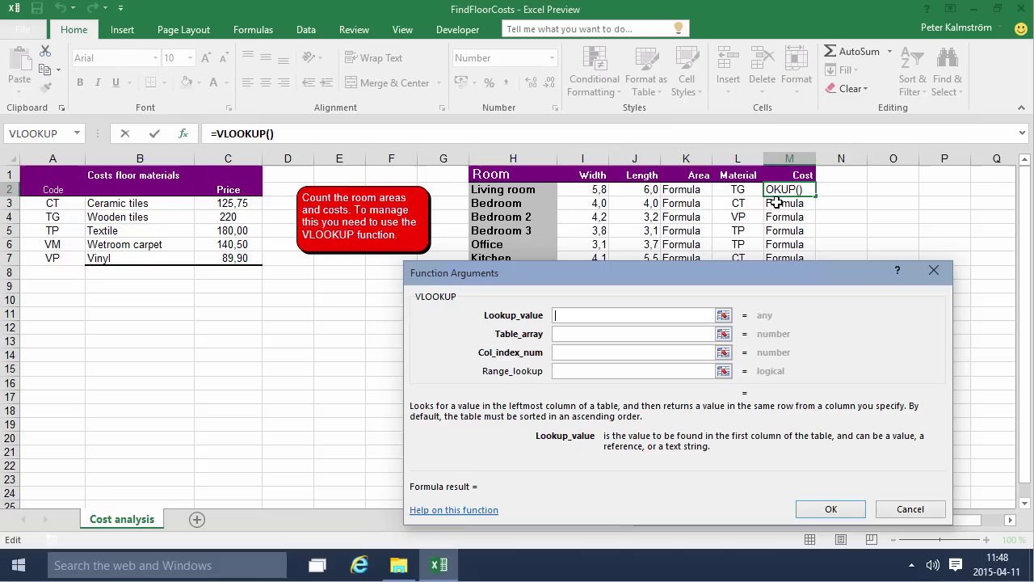
pyautogui.click(576, 339)
pyautogui.click(565, 352)
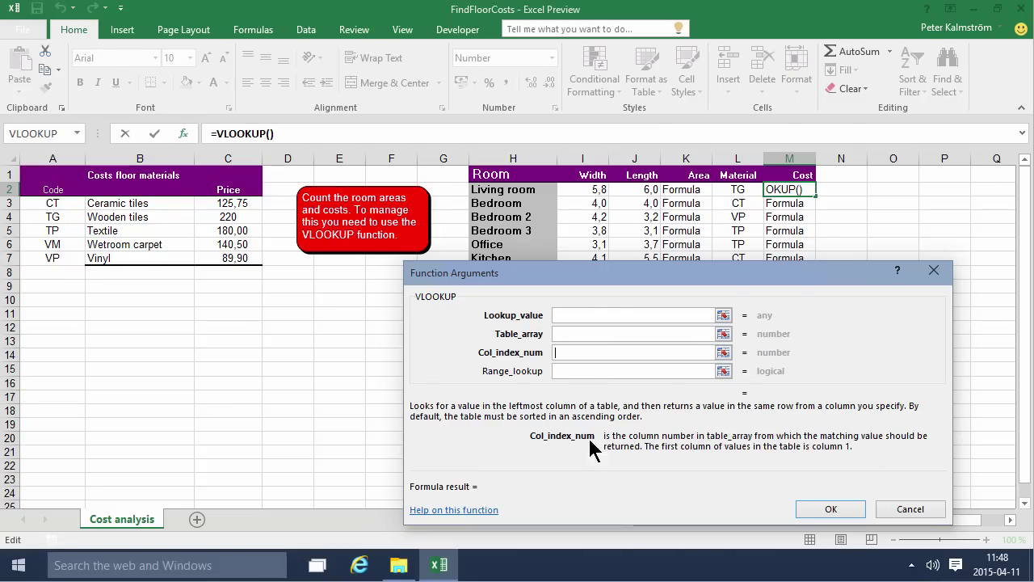
pyautogui.click(582, 370)
pyautogui.click(568, 319)
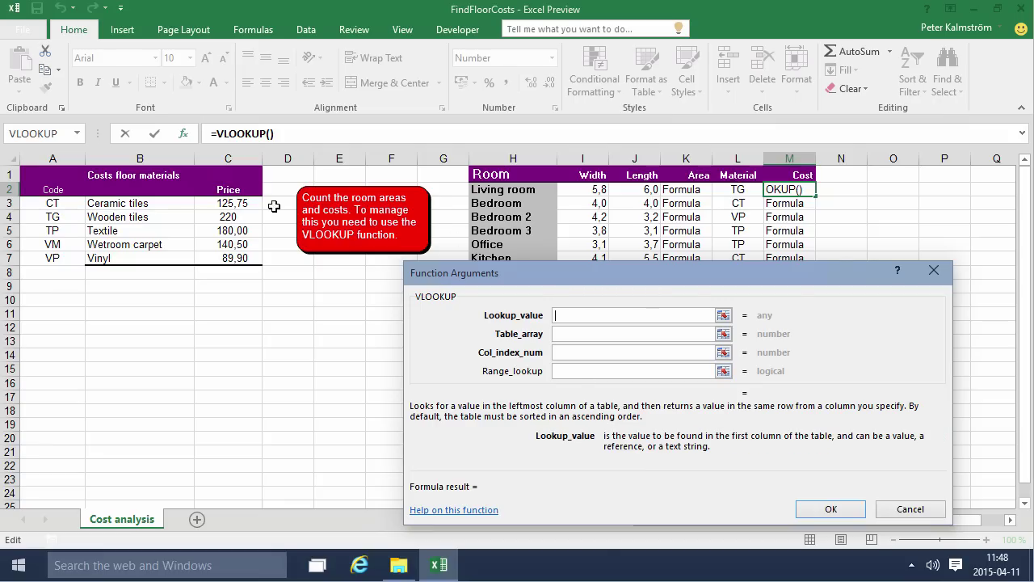
pyautogui.click(733, 191)
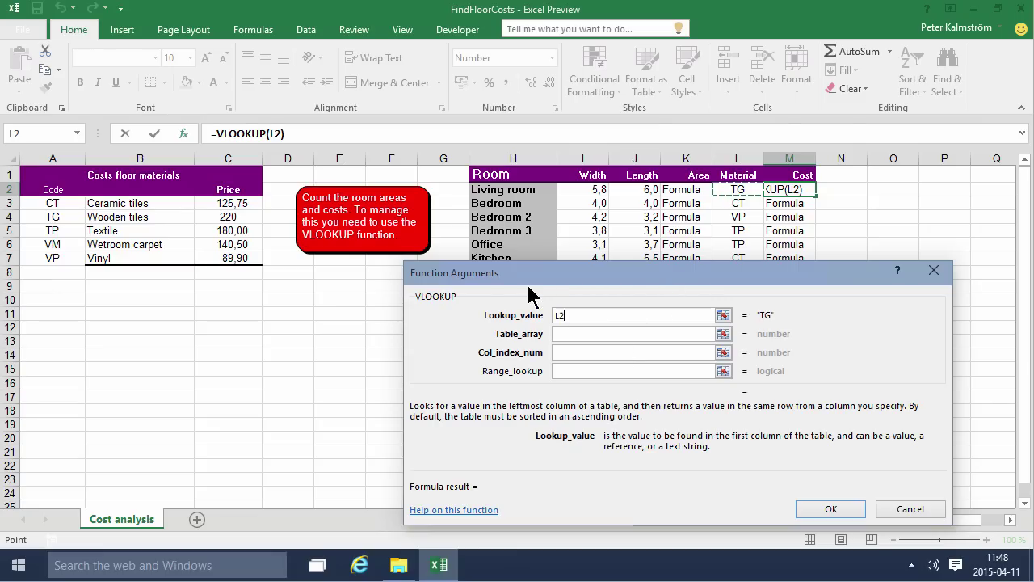
# Step: Set Table_array to the floor materials range A3:C7 and make it absolute as $A$3:$C$7
pyautogui.click(572, 331)
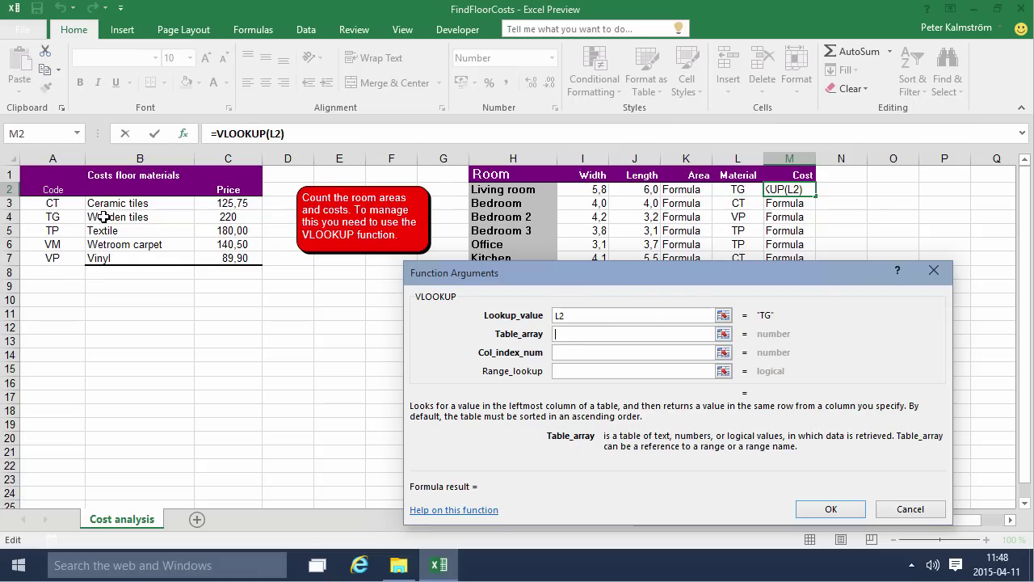
pyautogui.moveTo(53, 202); pyautogui.dragTo(220, 258)
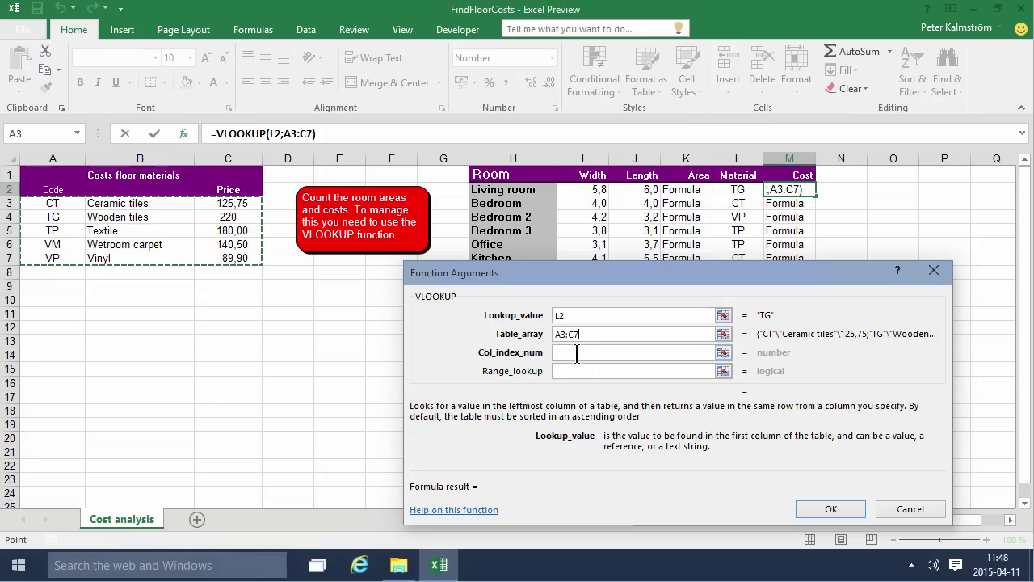
pyautogui.doubleClick(583, 333)
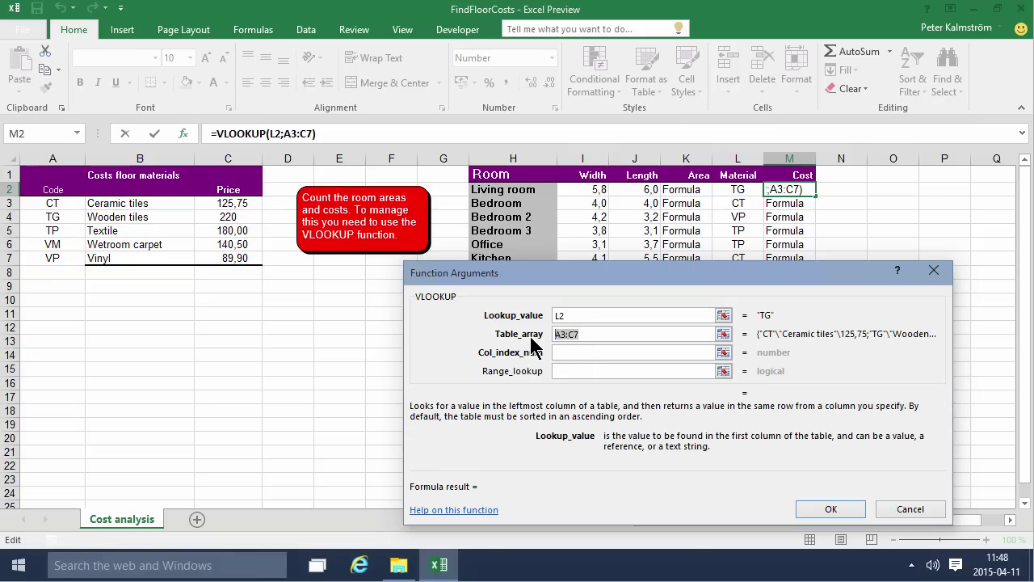
pyautogui.press('F4')
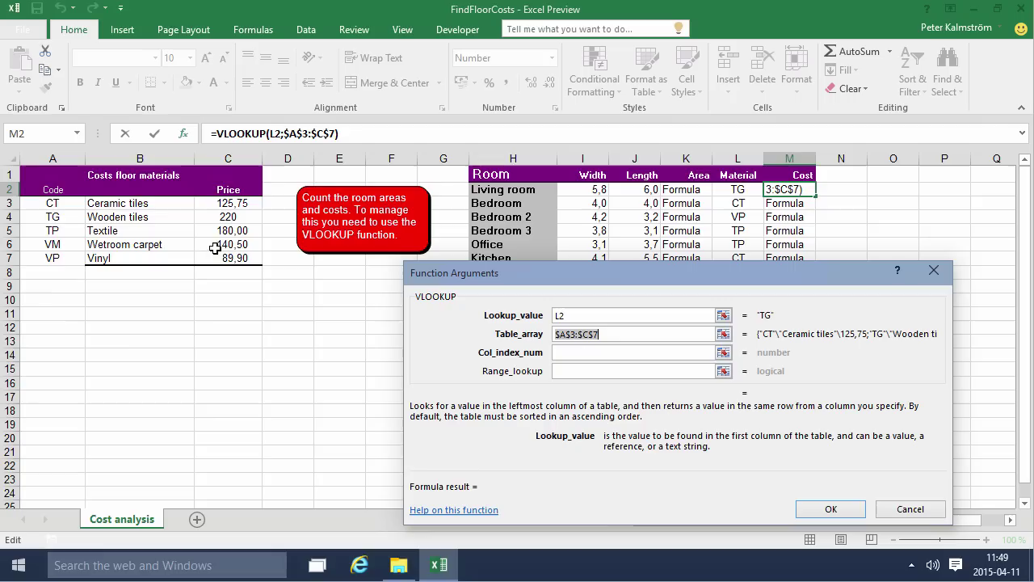
# Step: Set Col_index_num to 3 and Range_lookup to False, and insert the completed VLOOKUP into the Living room's Cost cell
pyautogui.click(601, 353)
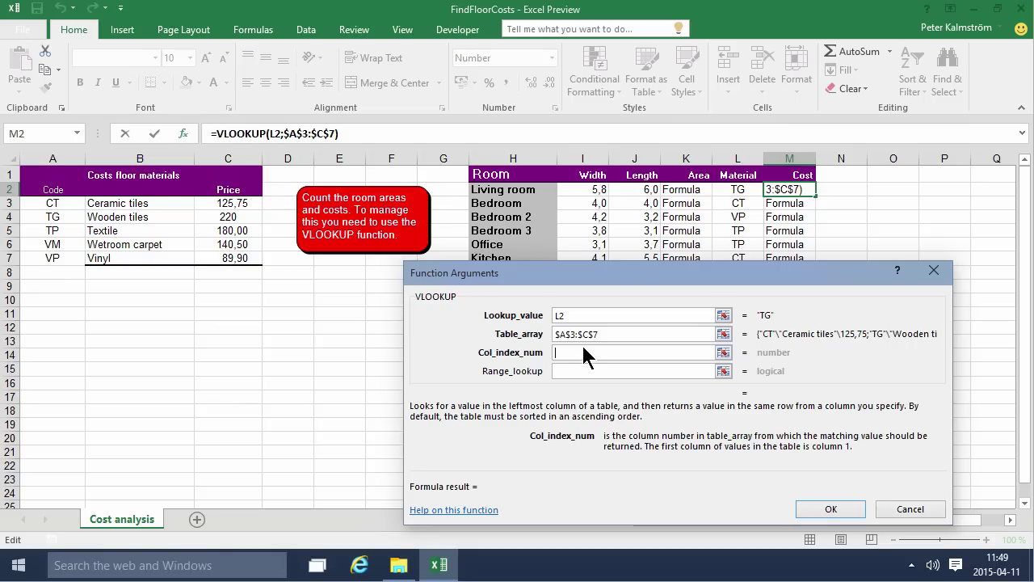
pyautogui.write('3')
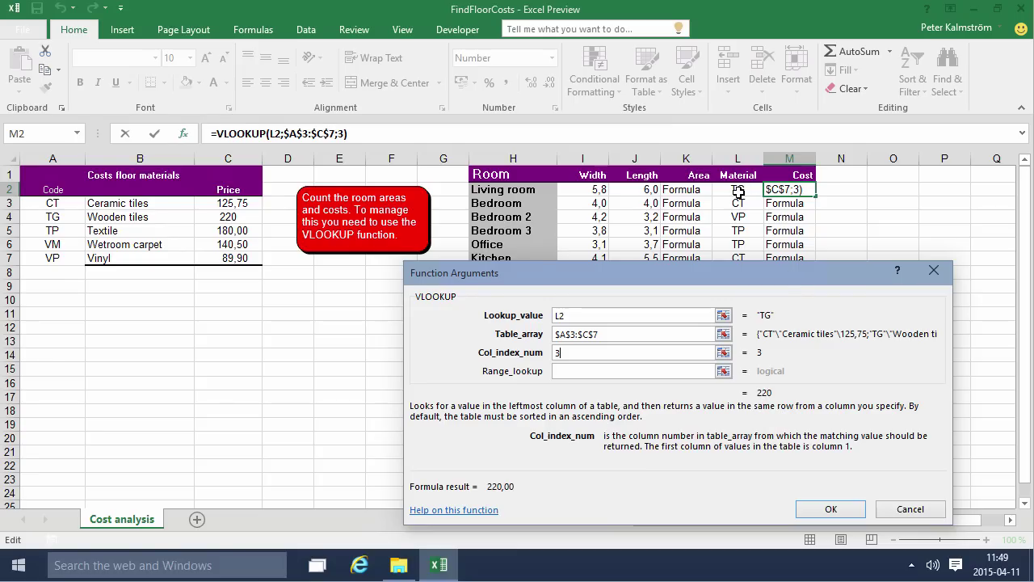
pyautogui.click(594, 372)
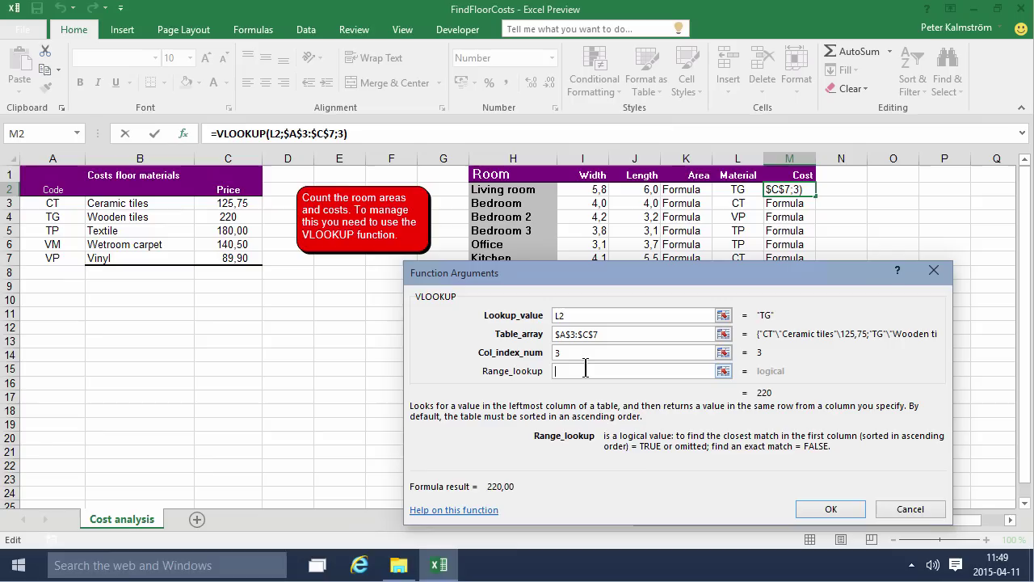
pyautogui.write('False')
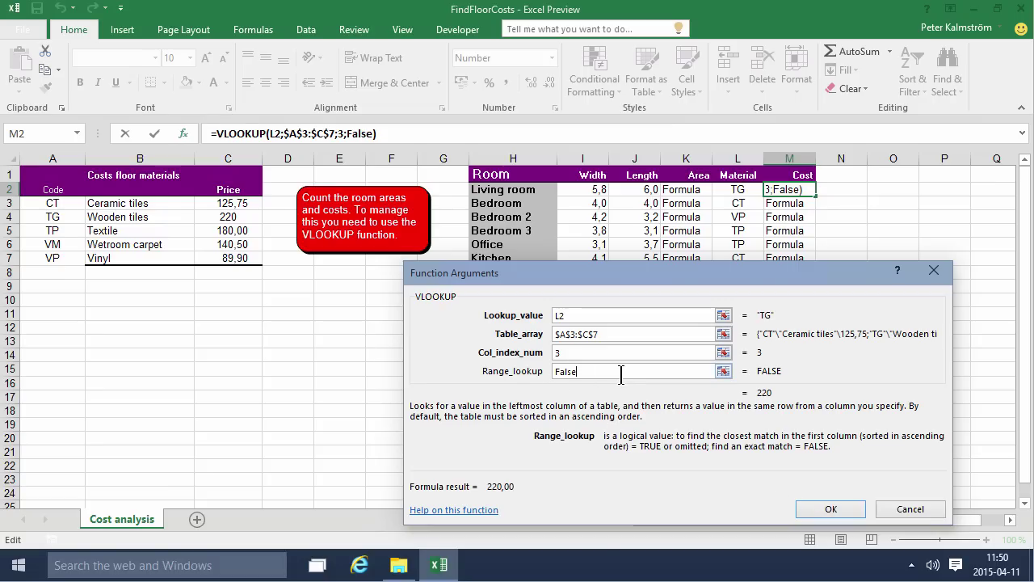
pyautogui.click(822, 507)
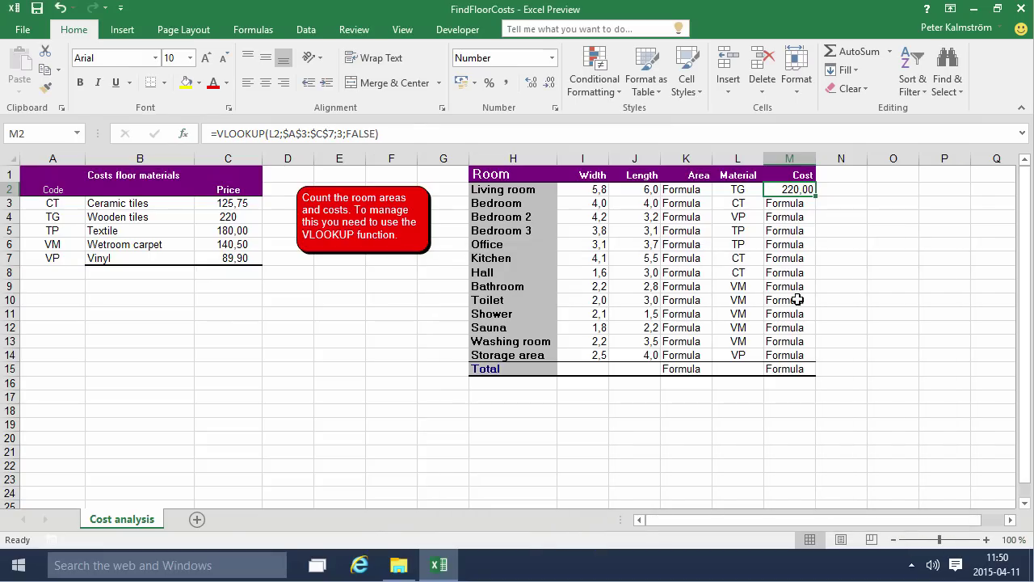
# Step: Fill the Living room's VLOOKUP formula down the Cost column to the Storage area row, and check the Bedroom's formula in M3
pyautogui.moveTo(817, 197); pyautogui.dragTo(814, 361)
pyautogui.click(788, 202)
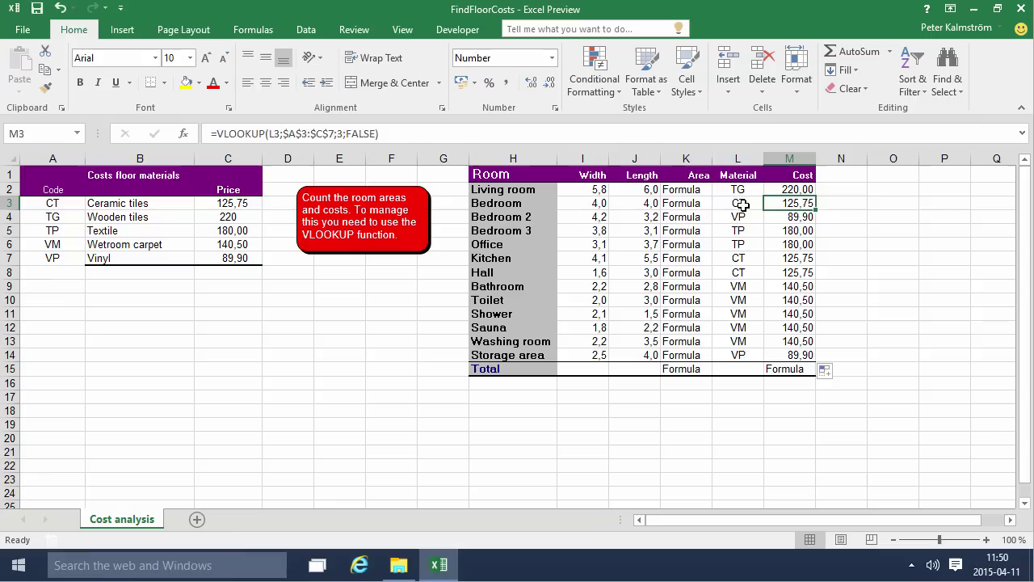
# Step: Change the Bedroom's material code in L3 to CX, and check its Cost cell M3
pyautogui.click(738, 205)
pyautogui.write('CX')
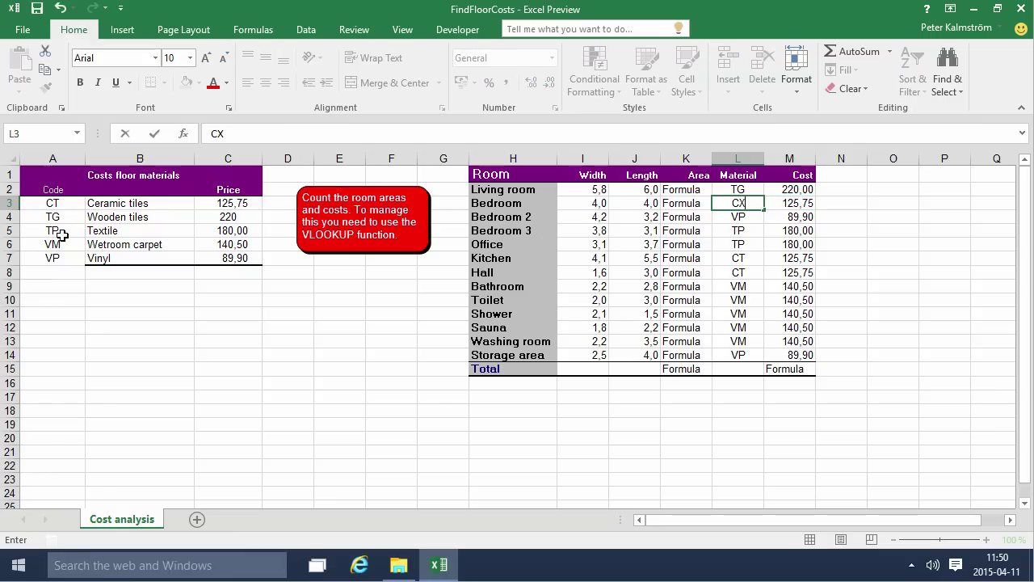
pyautogui.press('Return')
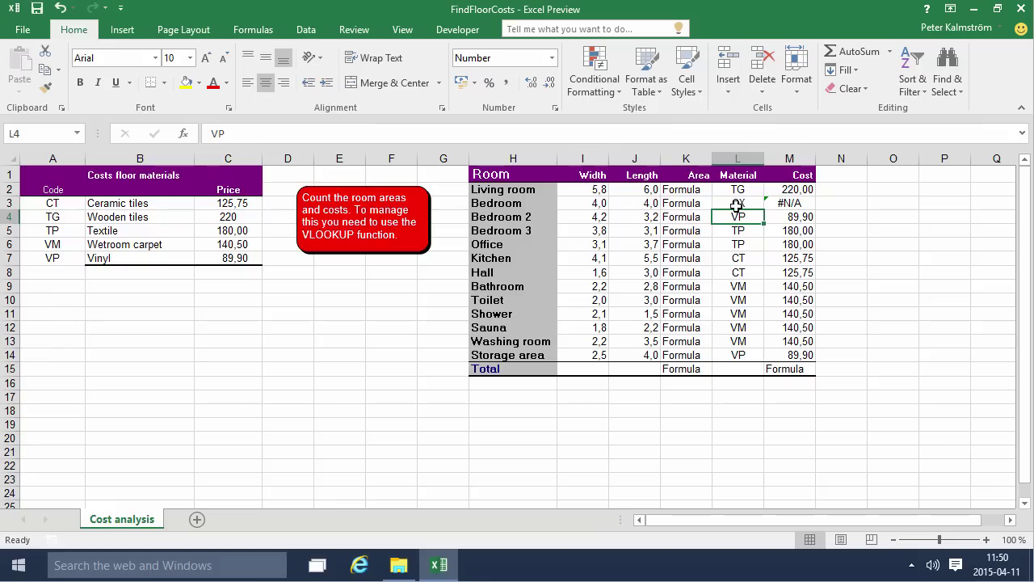
pyautogui.click(785, 203)
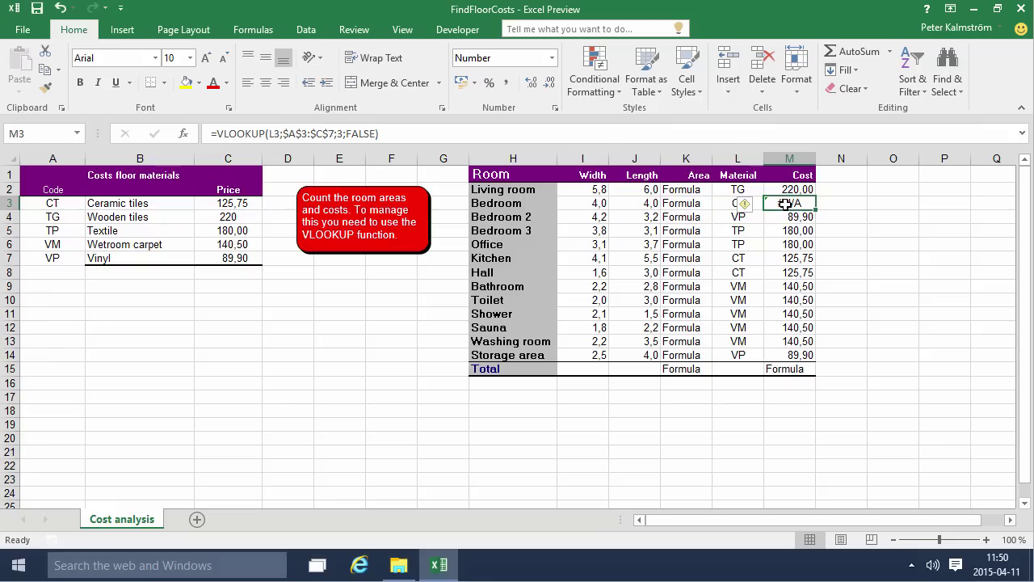
# Step: Replace the range_lookup argument FALSE with True in the Bedroom's VLOOKUP formula in M3
pyautogui.doubleClick(363, 133)
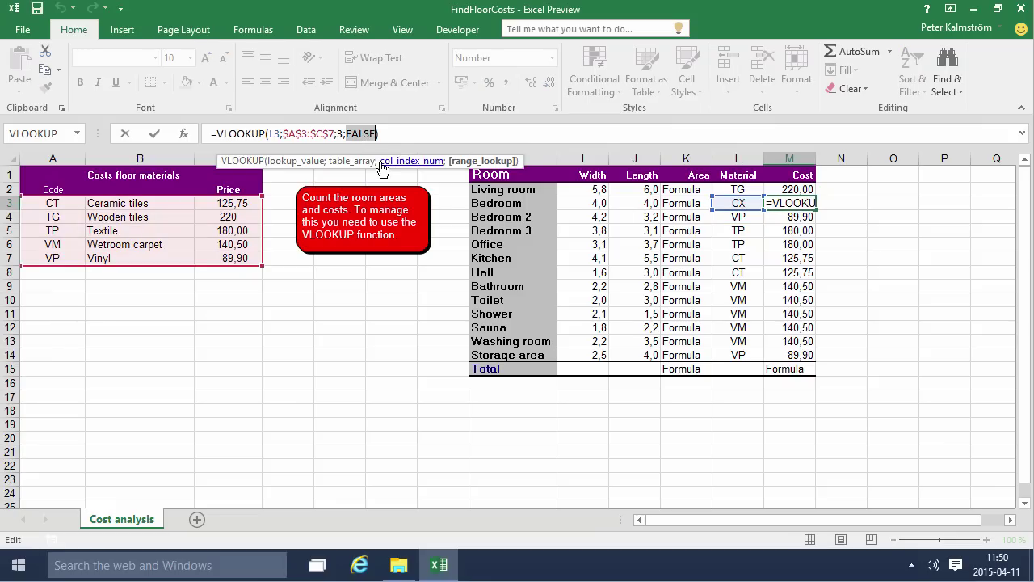
pyautogui.press('BackSpace')
pyautogui.write('True')
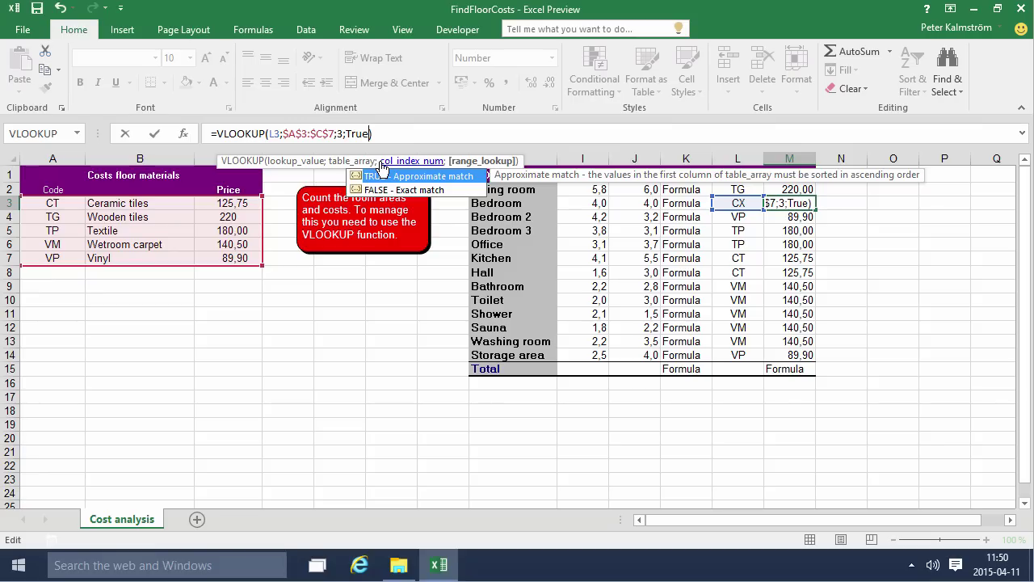
pyautogui.press('Return')
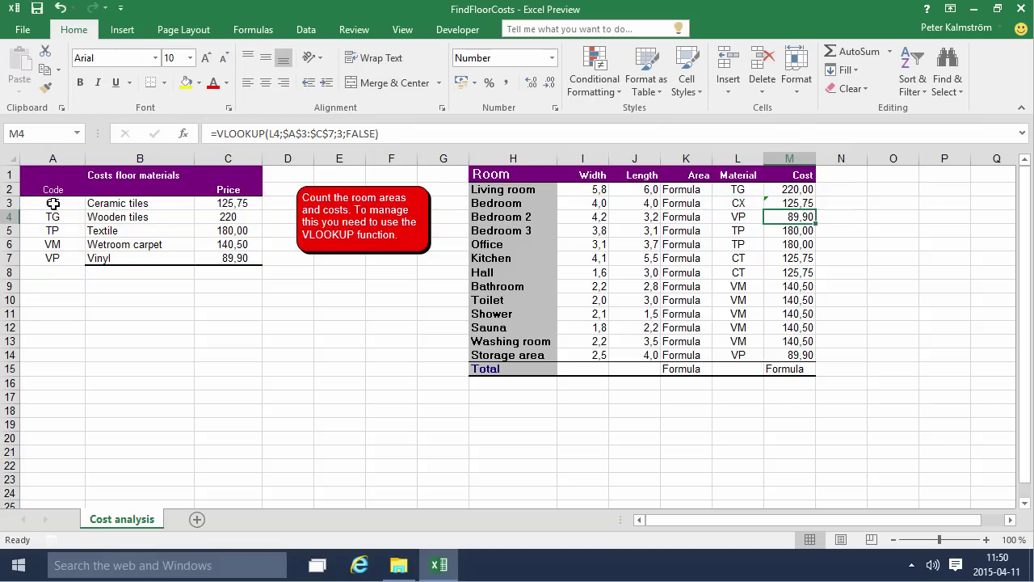
# Step: Restore the FALSE range_lookup argument in the Bedroom's Cost formula in M3, and select its material code in L3
pyautogui.click(786, 203)
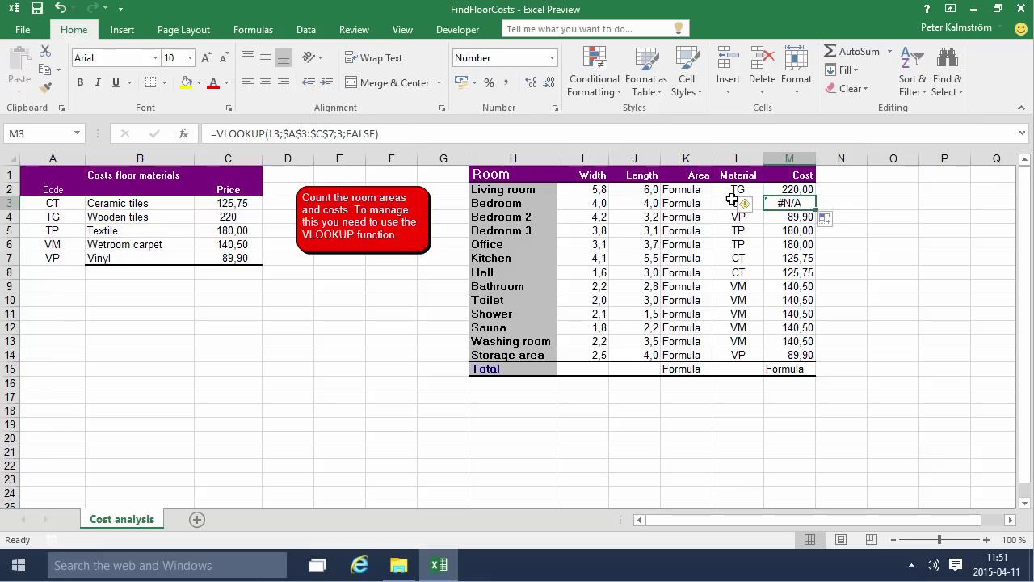
pyautogui.click(732, 201)
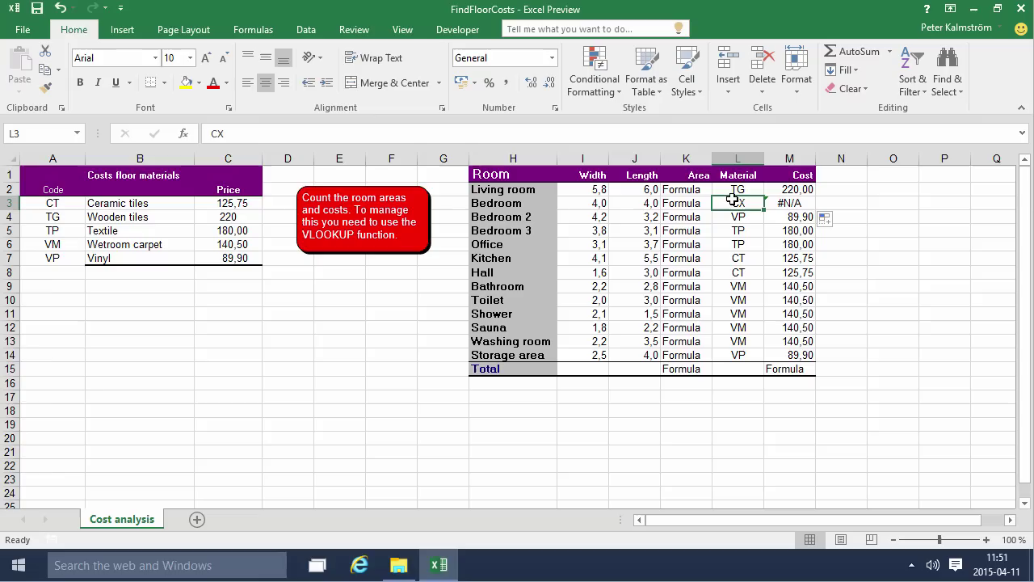